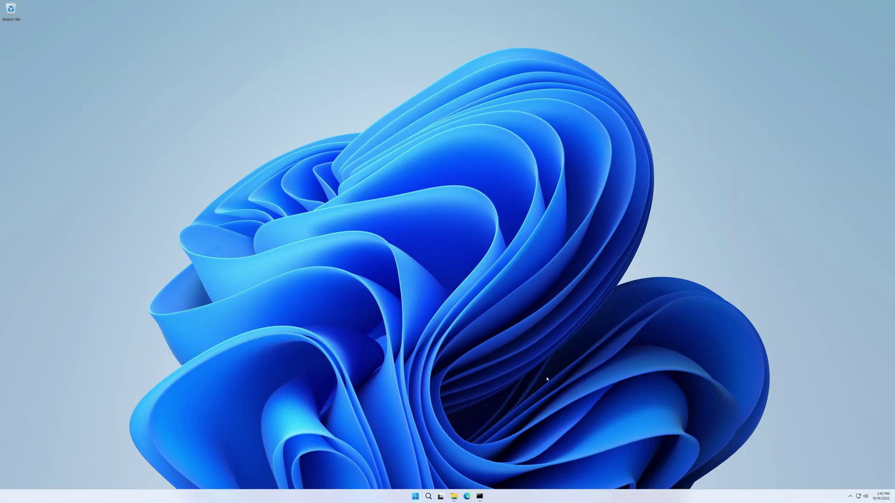
Open File Explorer from the taskbar, showing the Desktop folder
click(454, 496)
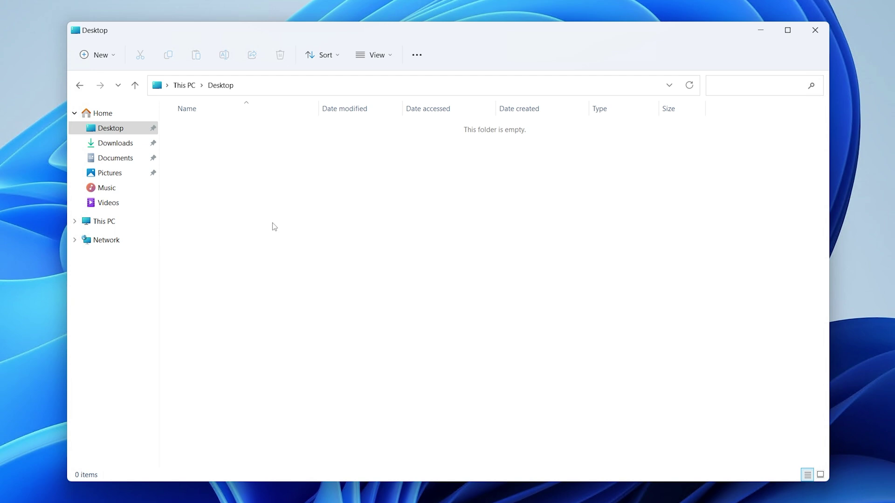
Create a new blank text document on the Desktop named 13Cubed.txt
right_click(262, 194)
mouse_move(315, 272)
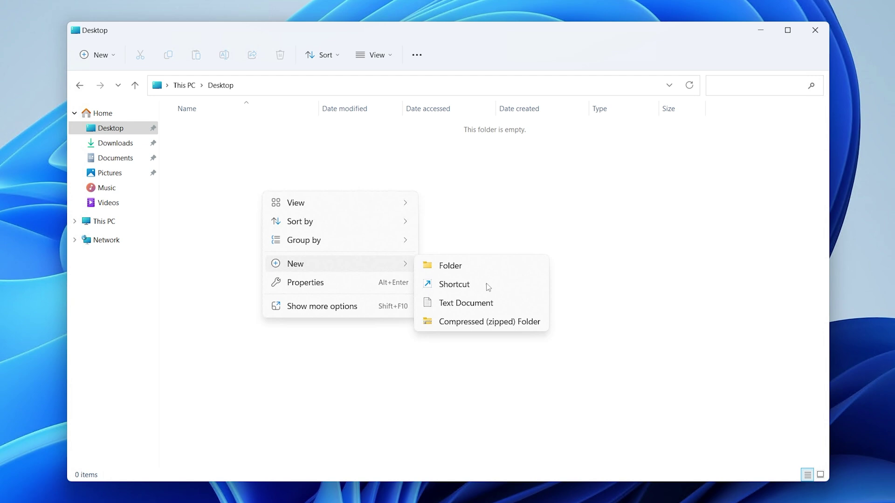
click(510, 309)
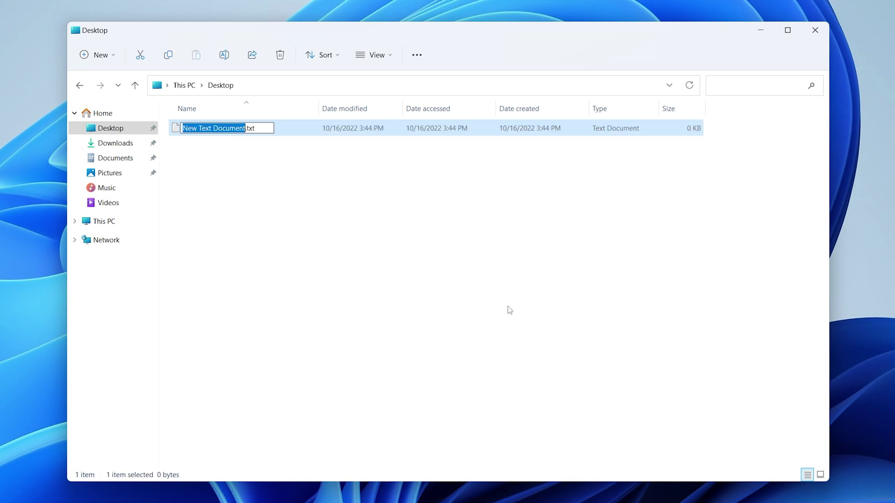
text(13Cubed)
key(Return)
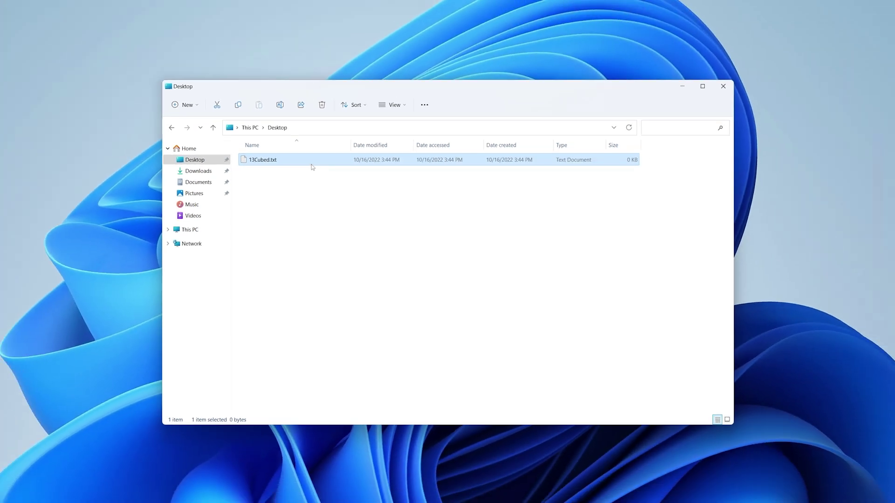
double_click(312, 163)
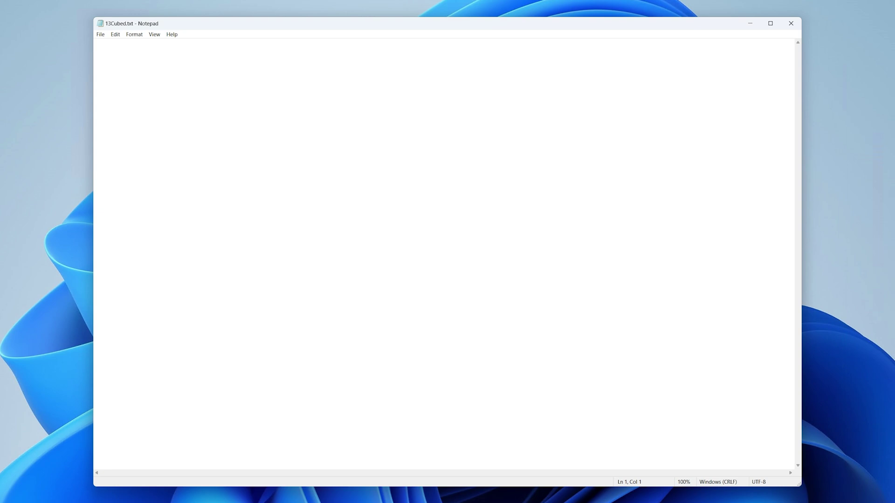
click(791, 23)
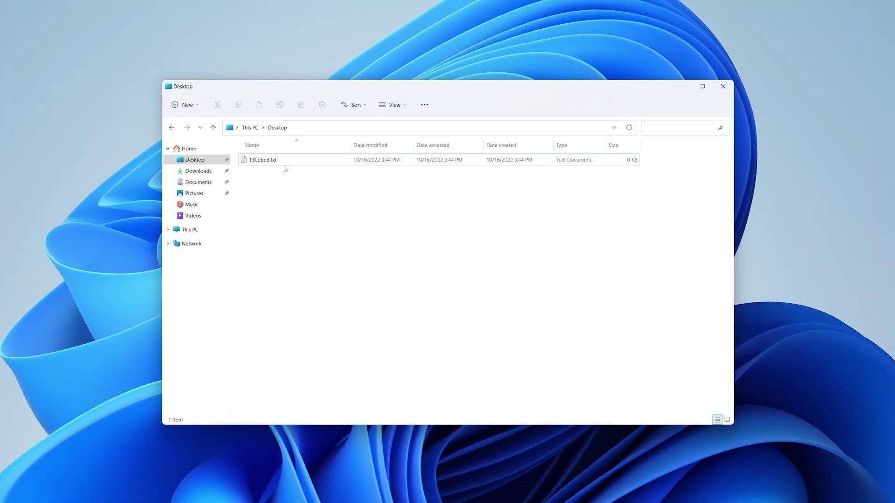
Type 'Hello, world.' into 13Cubed.txt in Notepad and save it when closing
double_click(223, 130)
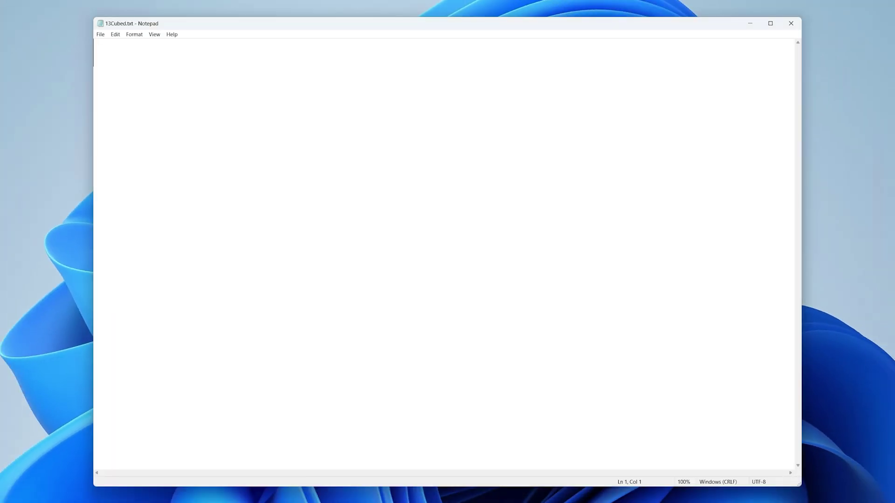
text(Hello, world.)
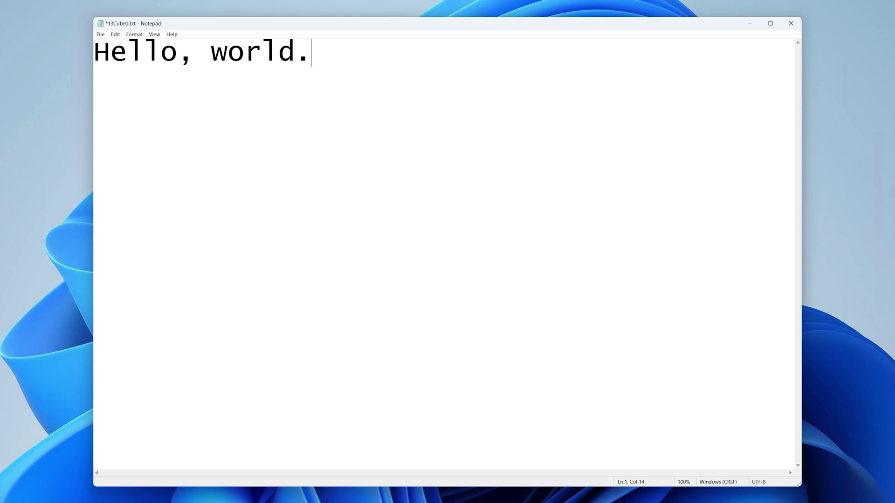
click(791, 24)
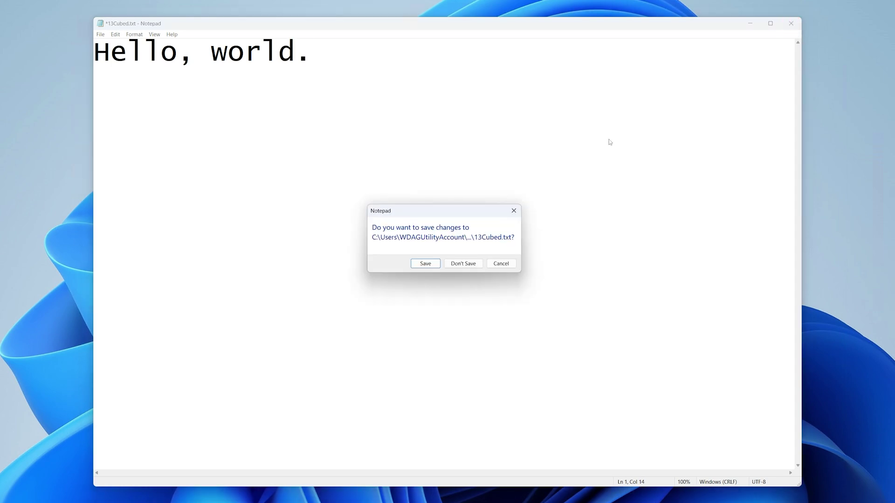
click(425, 264)
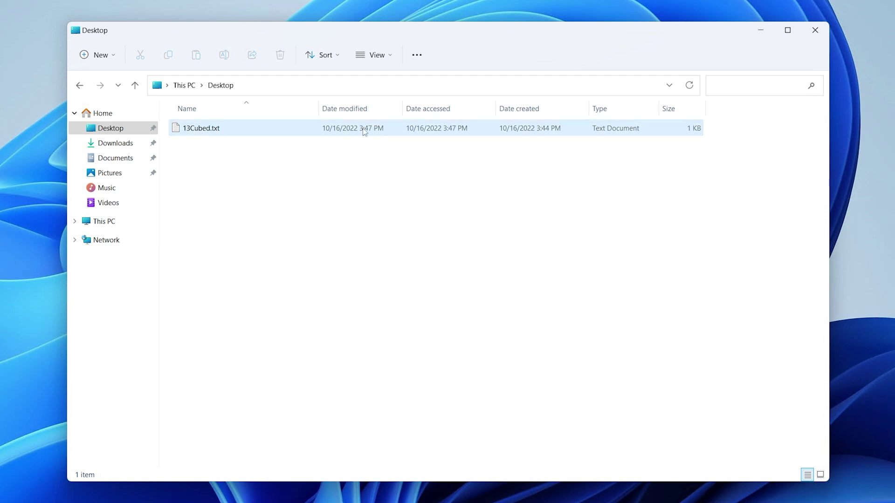
Rename 13Cubed.txt to 13Cubed2.txt
click(214, 134)
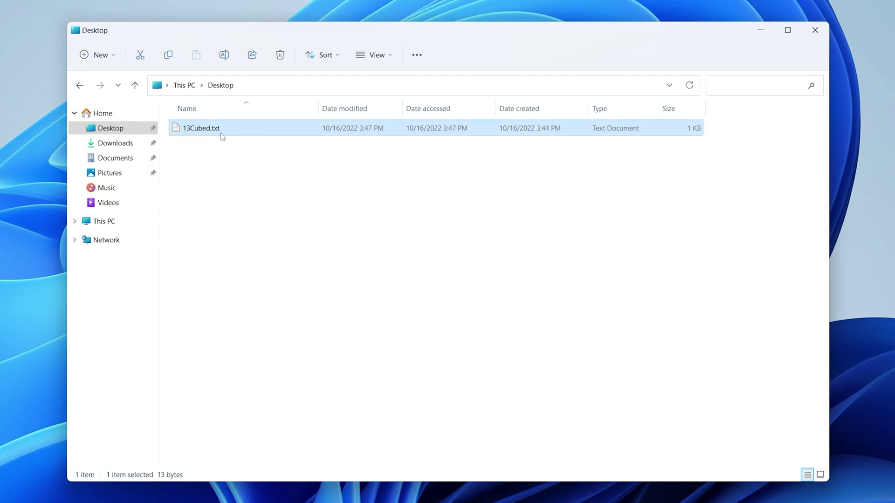
click(210, 135)
key(Right)
text(2)
key(Return)
click(497, 279)
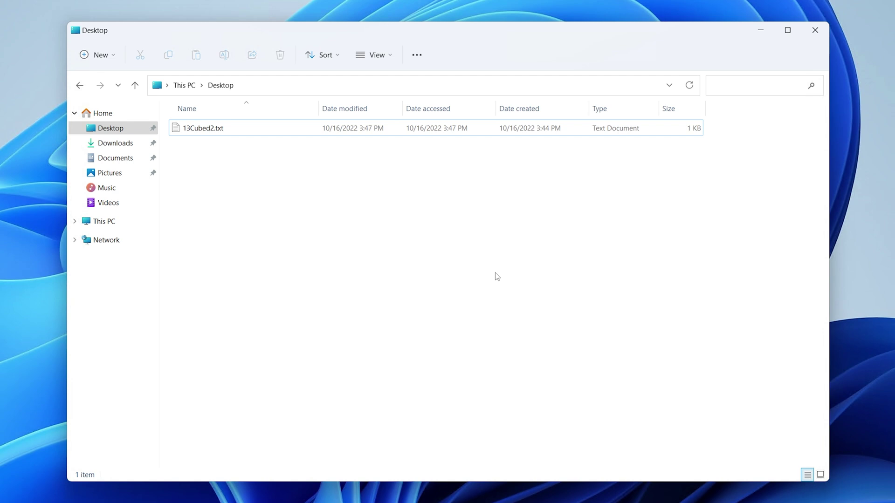
Create a new folder named test on the Desktop
right_click(228, 191)
mouse_move(291, 281)
click(438, 285)
text(test)
key(Return)
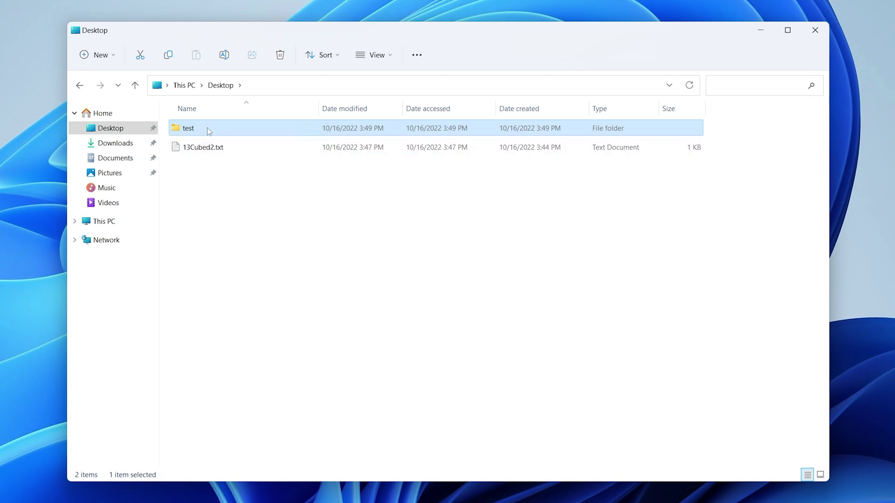
Copy 13Cubed2.txt and paste it into the test folder
right_click(199, 148)
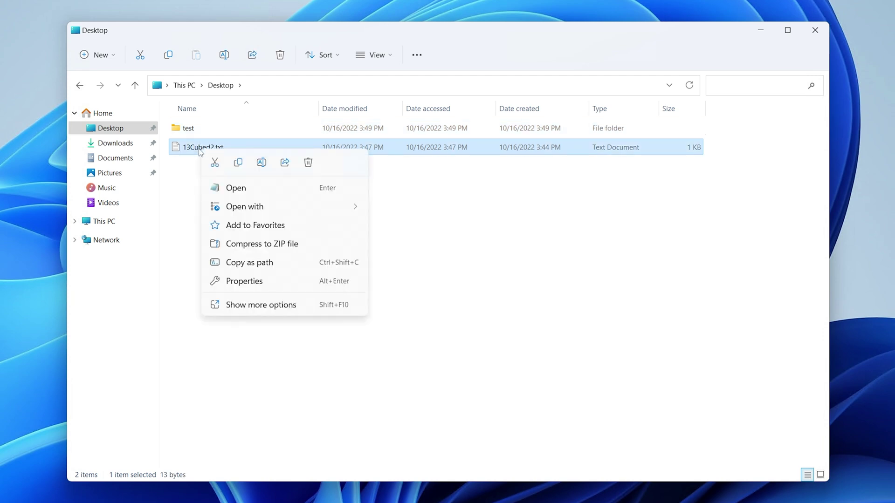
click(240, 164)
double_click(207, 127)
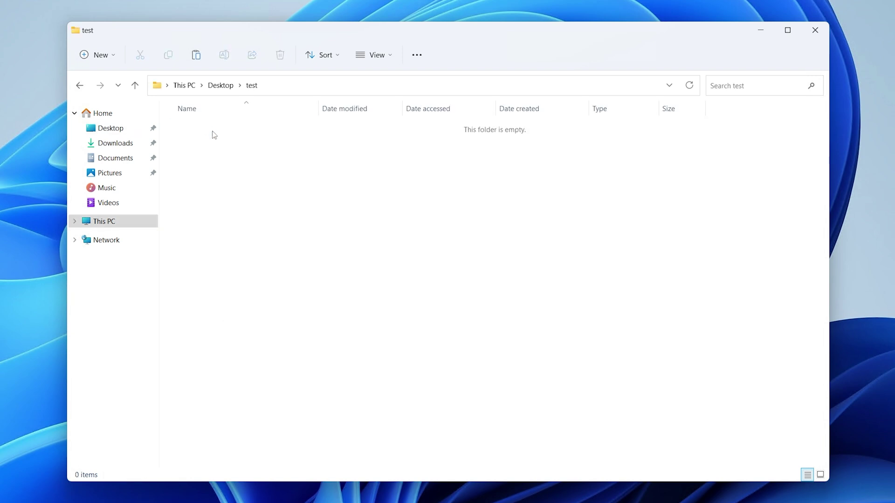
right_click(245, 156)
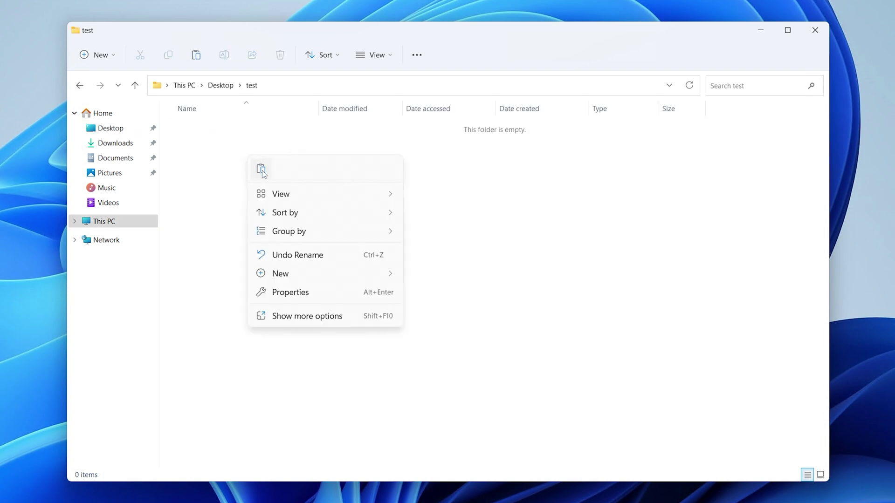
click(262, 170)
click(427, 350)
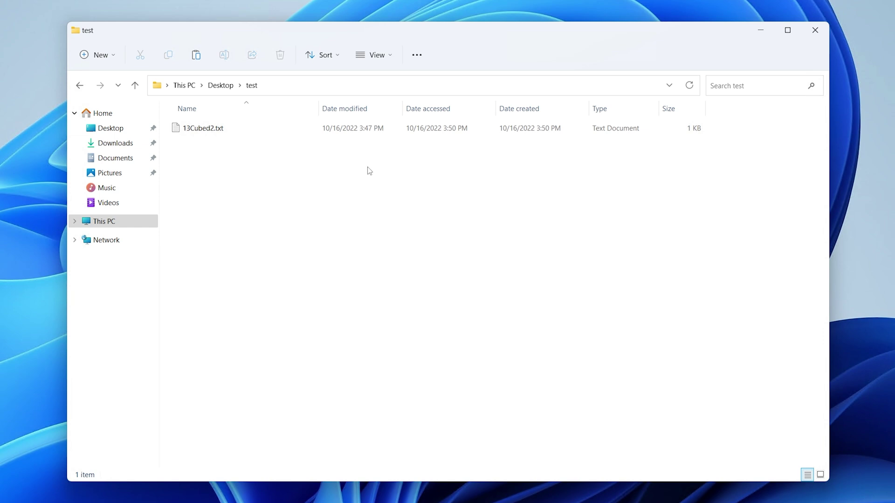
key(alt+Up)
click(370, 148)
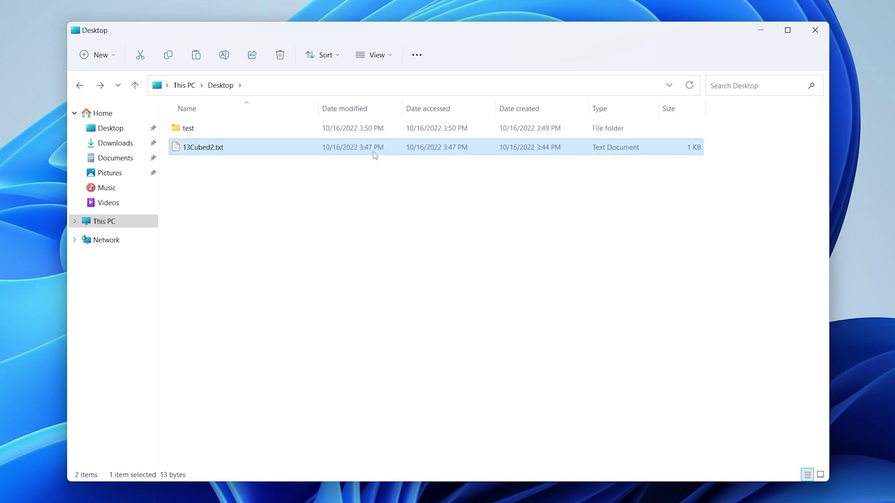
double_click(216, 129)
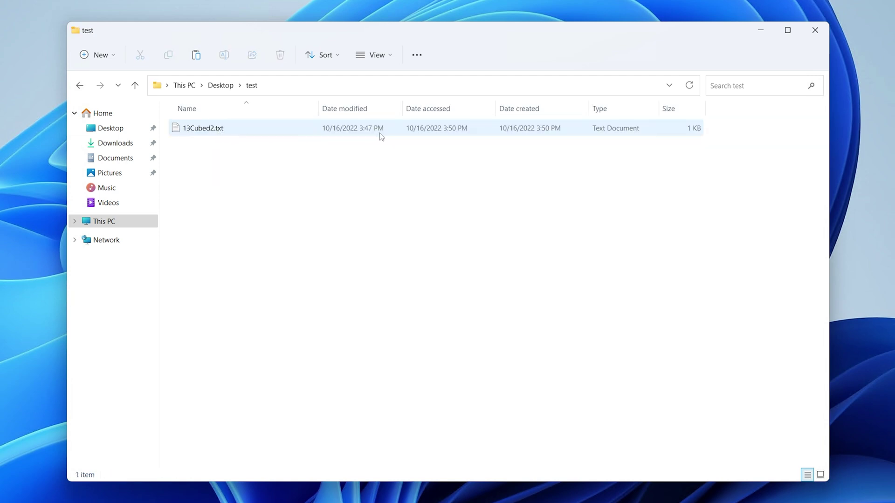
click(360, 133)
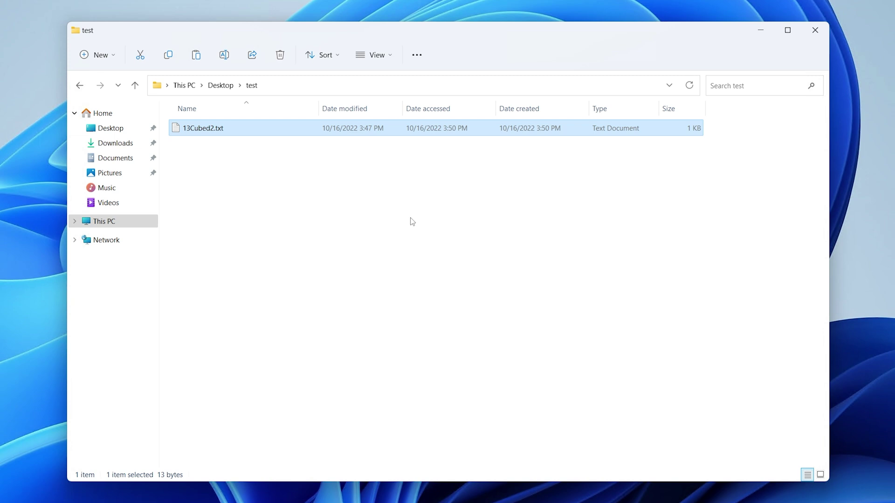
Return to the Desktop and create a new folder named test2
key(alt+Left)
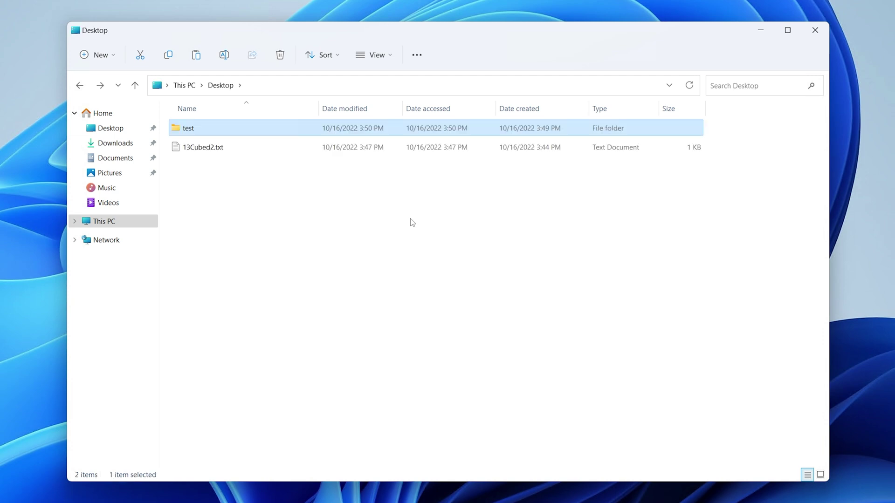
right_click(236, 185)
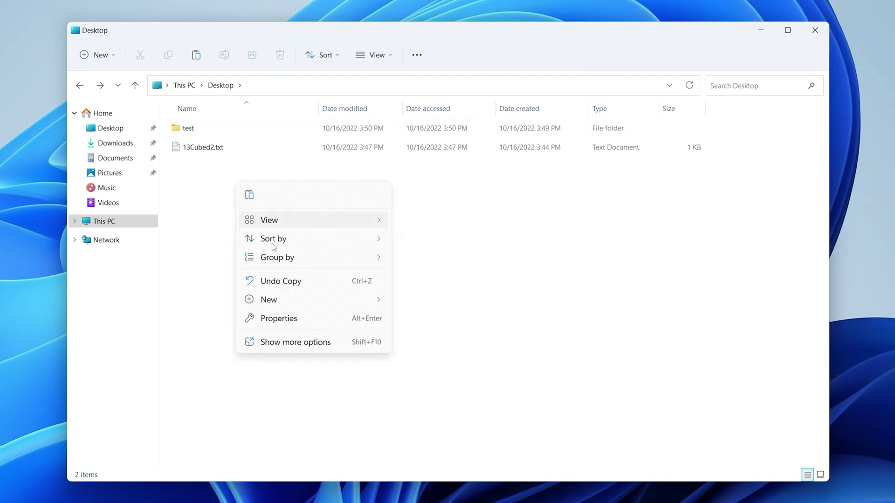
mouse_move(312, 305)
click(406, 306)
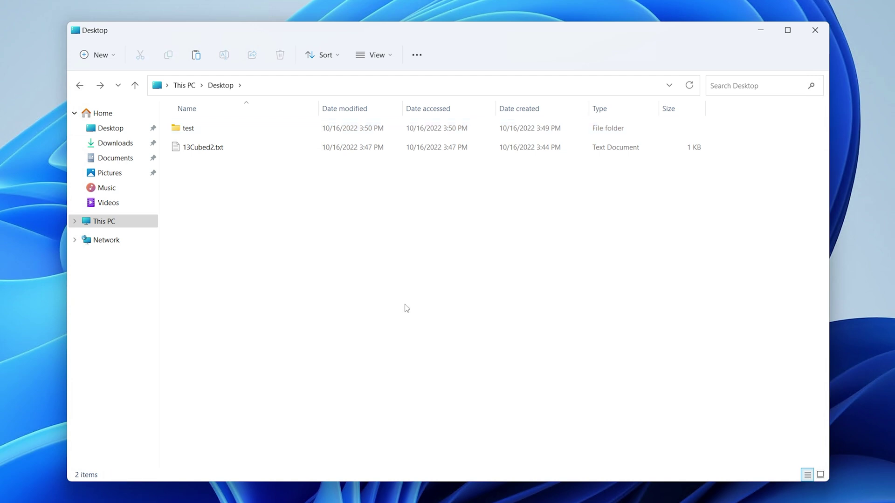
text(test2)
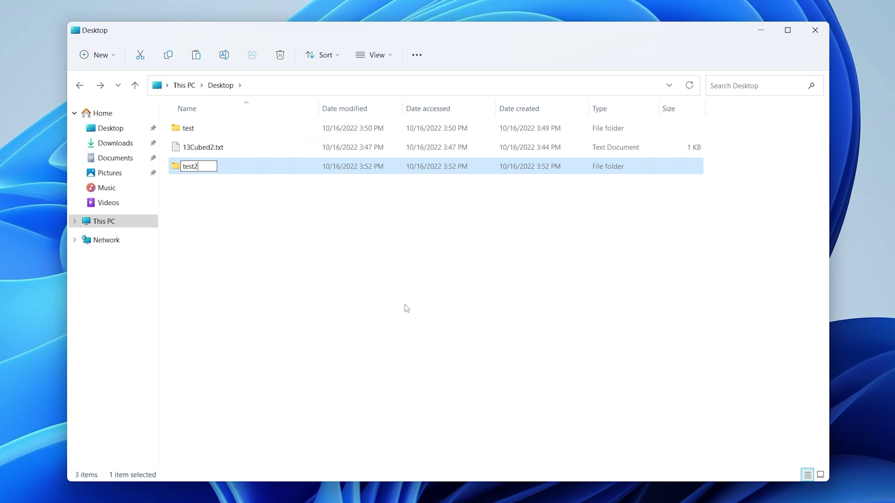
key(Return)
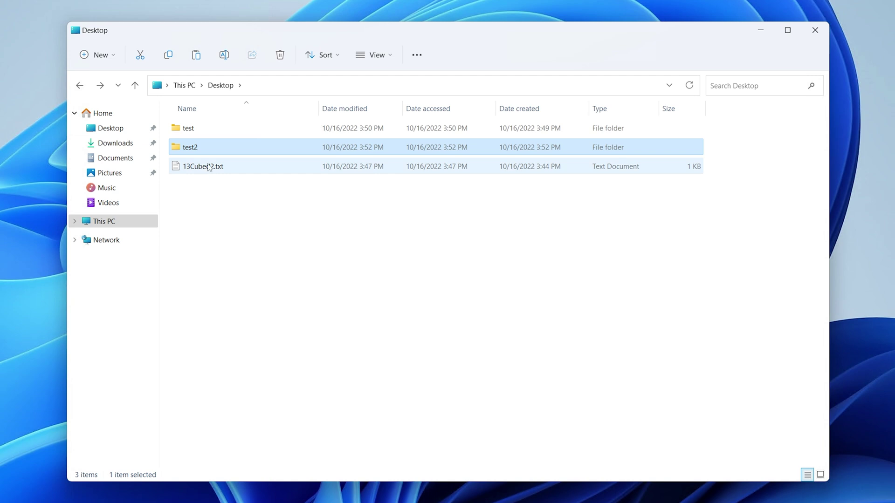
mouse_move(222, 149)
Drag 13Cubed2.txt into the test2 folder and open test2 to confirm
drag(202, 169, 195, 152)
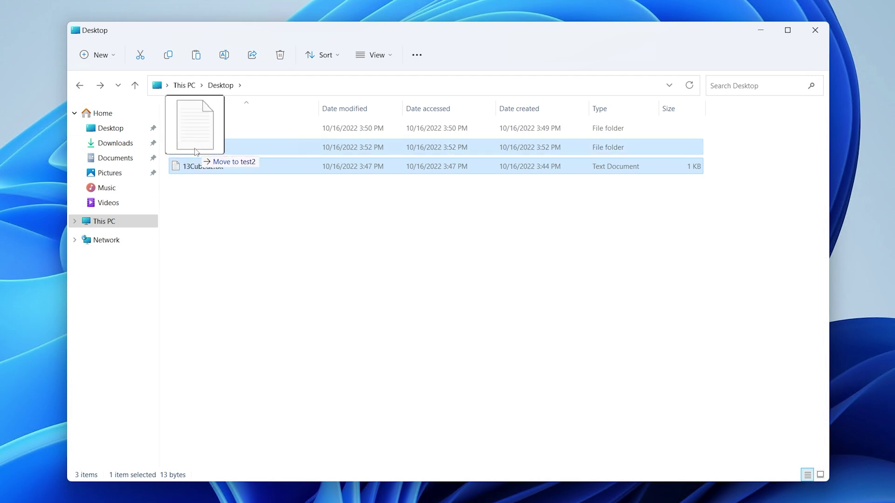
drag(196, 152, 196, 152)
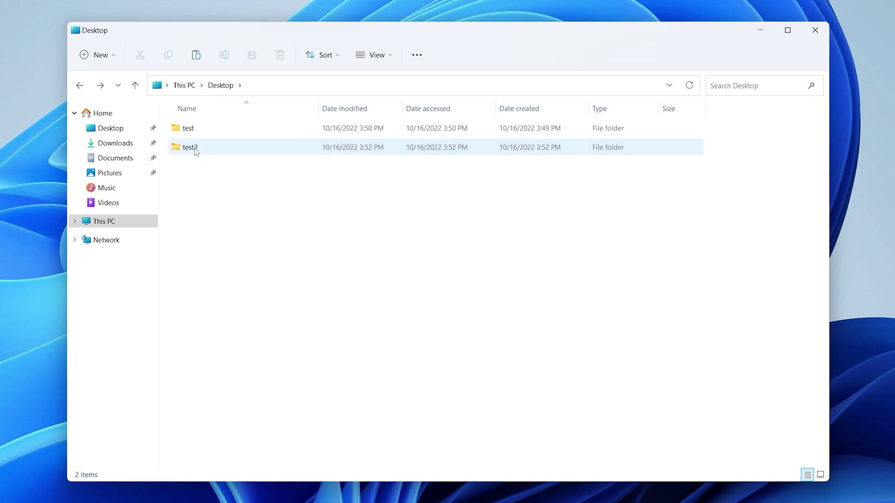
double_click(190, 147)
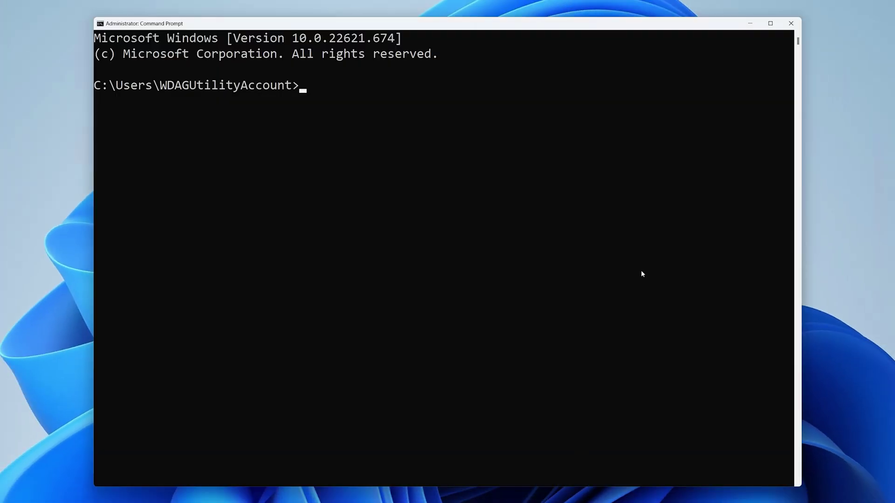
In Command Prompt, change into Desktop\test2 and list its contents with dir
text(cd Desktop\test2)
key(Return)
text(dir)
key(Return)
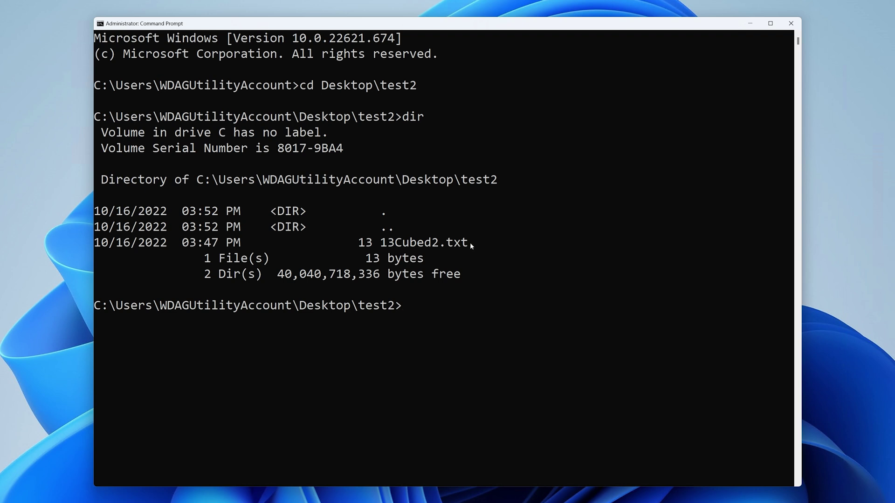
Run 'move 13Cubed2.txt ..' to move the file up to the Desktop, then close the console
drag(468, 243, 379, 242)
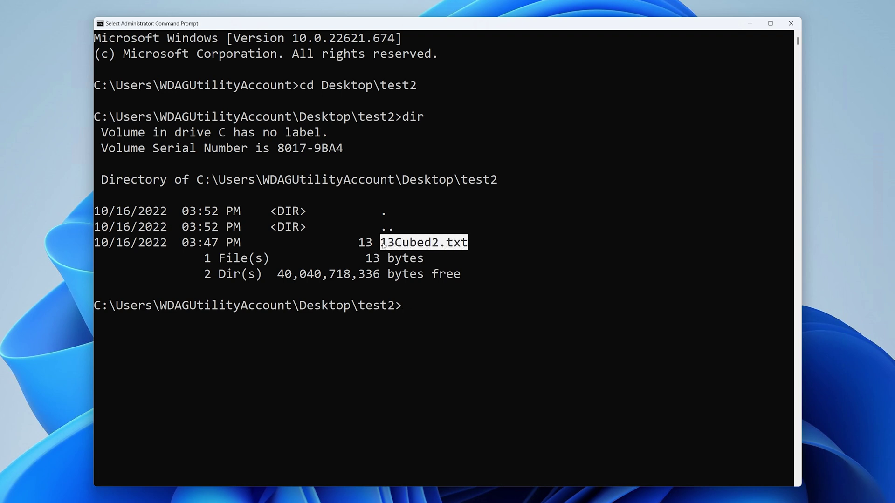
right_click(710, 326)
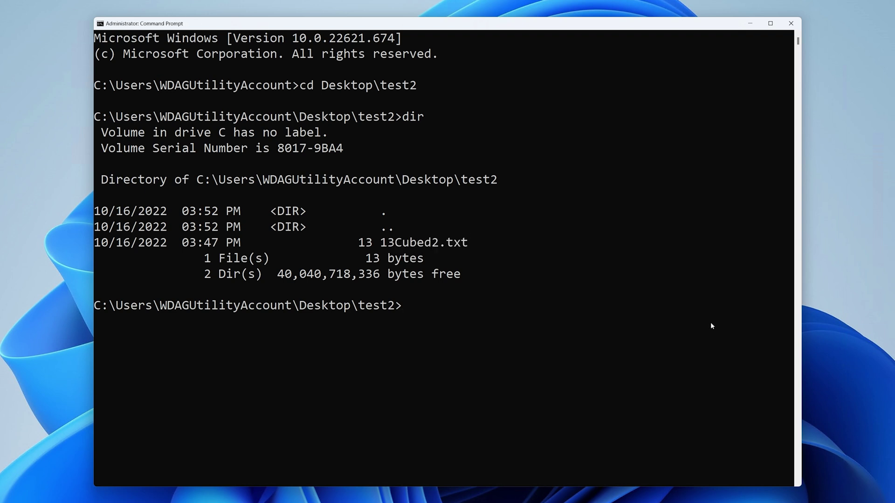
text(move 1)
key(Tab)
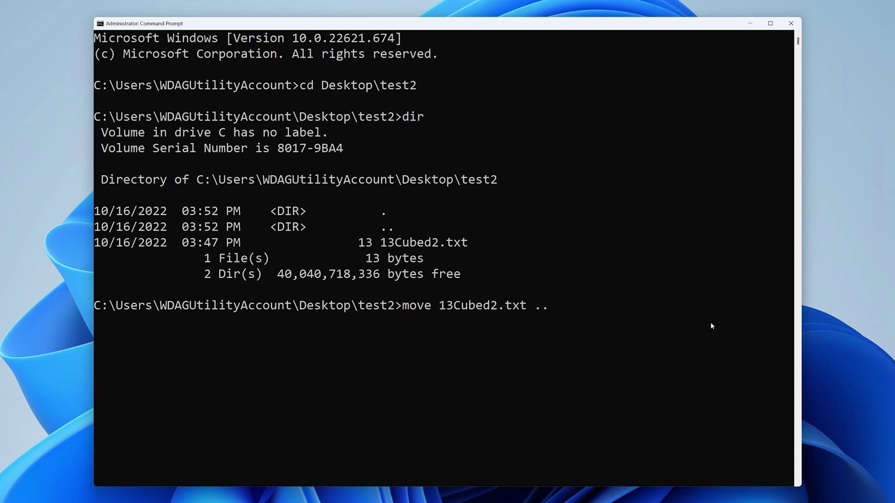
text(..)
key(Return)
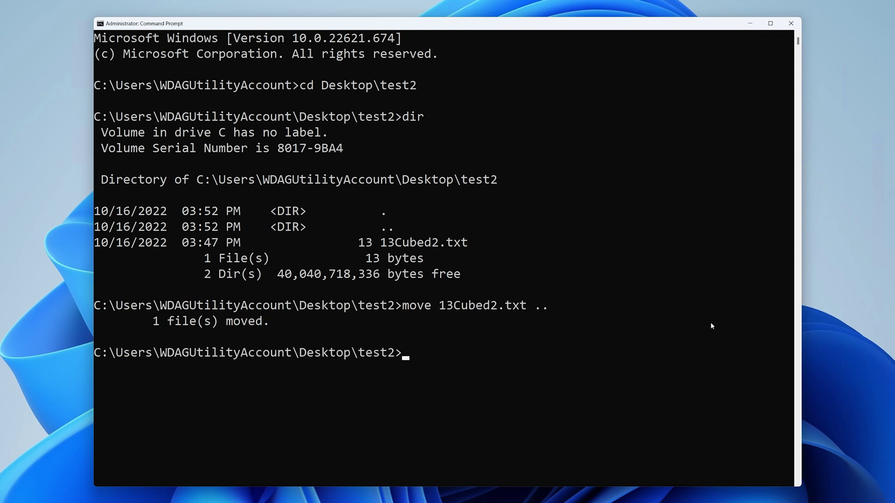
click(750, 23)
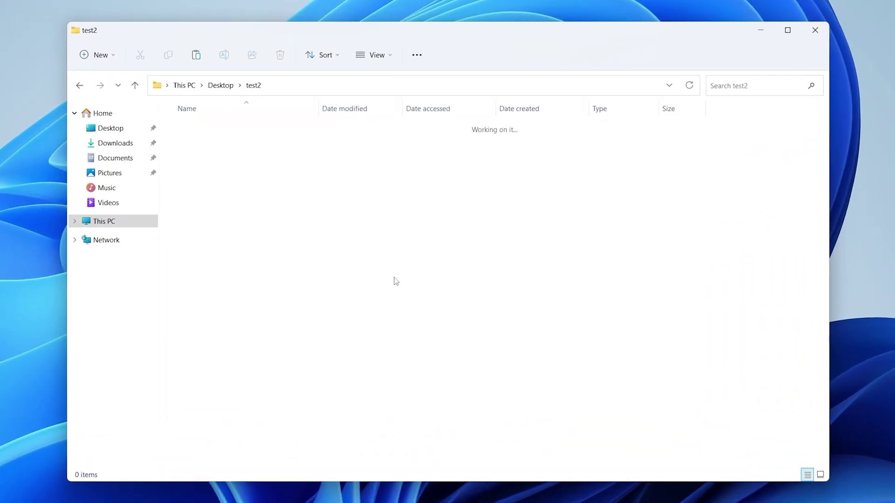
Go up to the Desktop and check 13Cubed2.txt's unchanged created and modified times
click(219, 85)
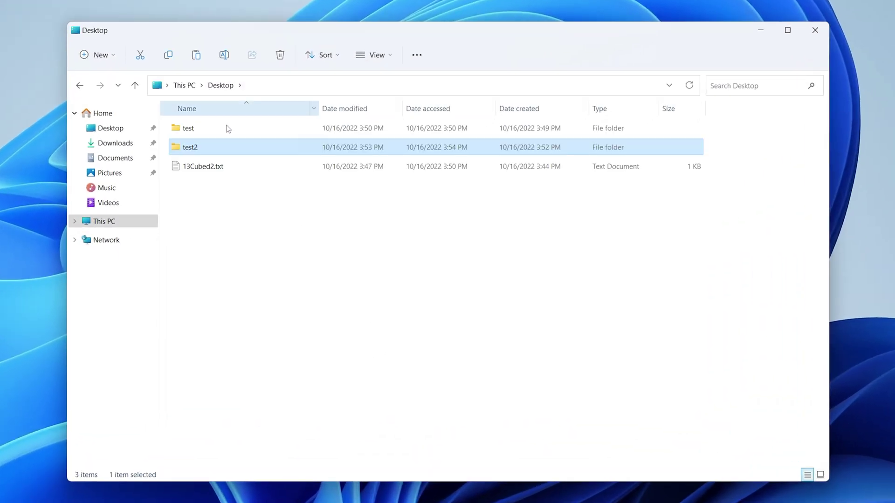
click(234, 171)
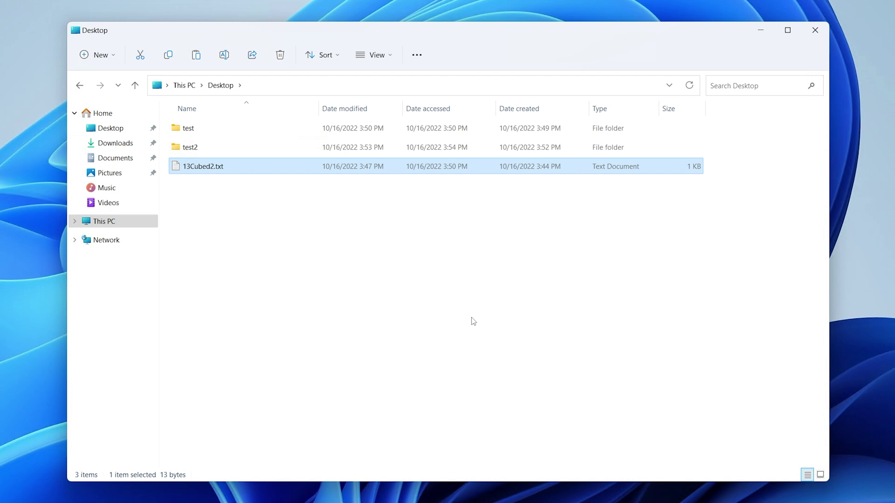
click(451, 184)
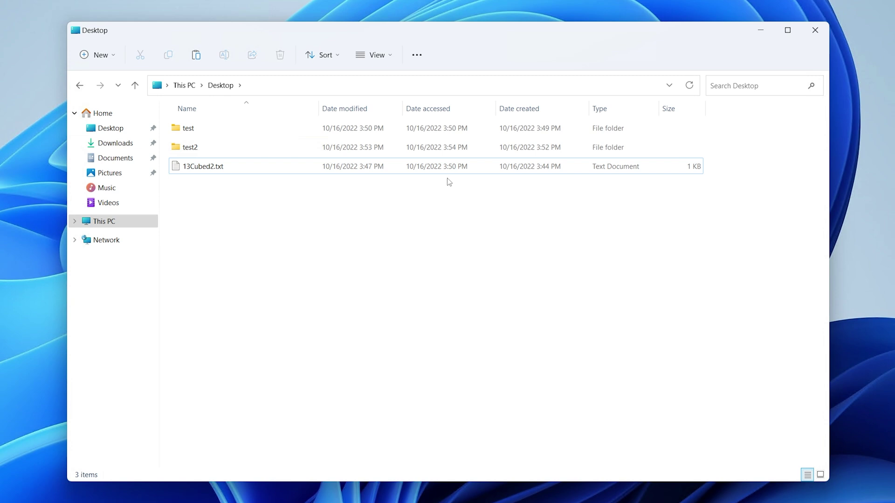
Create a folder named test3 on the Desktop and drag 13Cubed2.txt into it
right_click(271, 221)
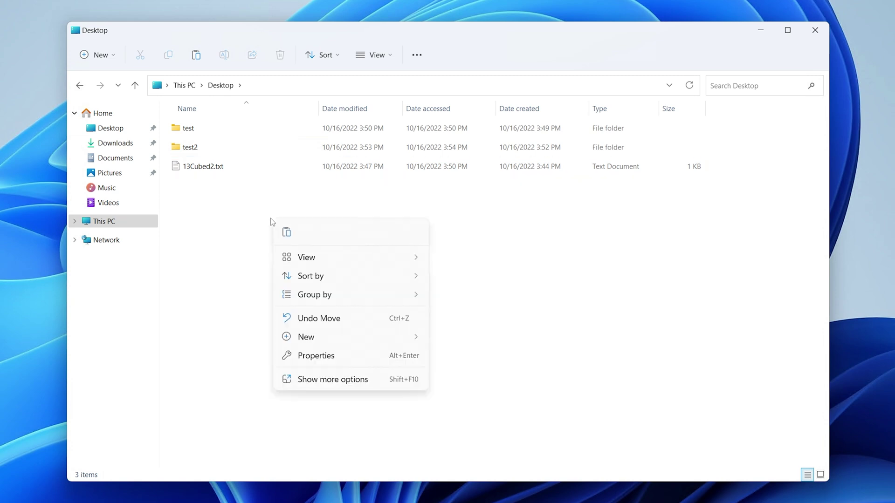
mouse_move(302, 339)
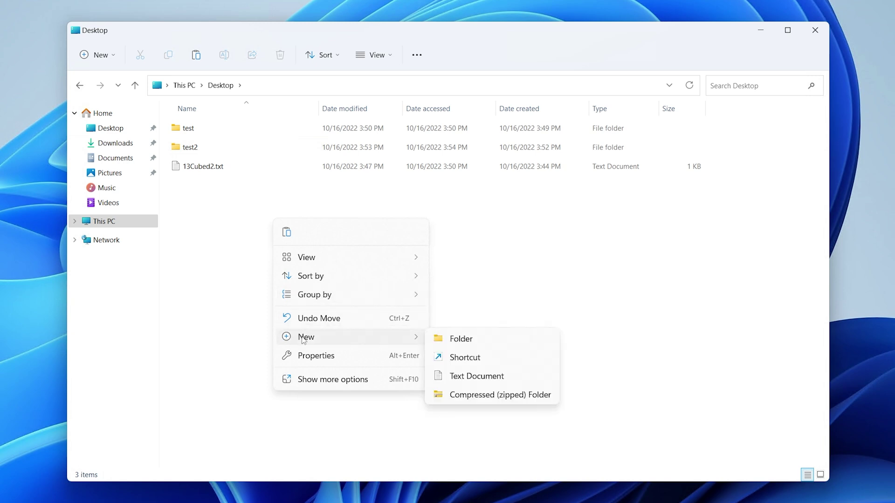
click(446, 340)
text(test32)
key(BackSpace)
key(Return)
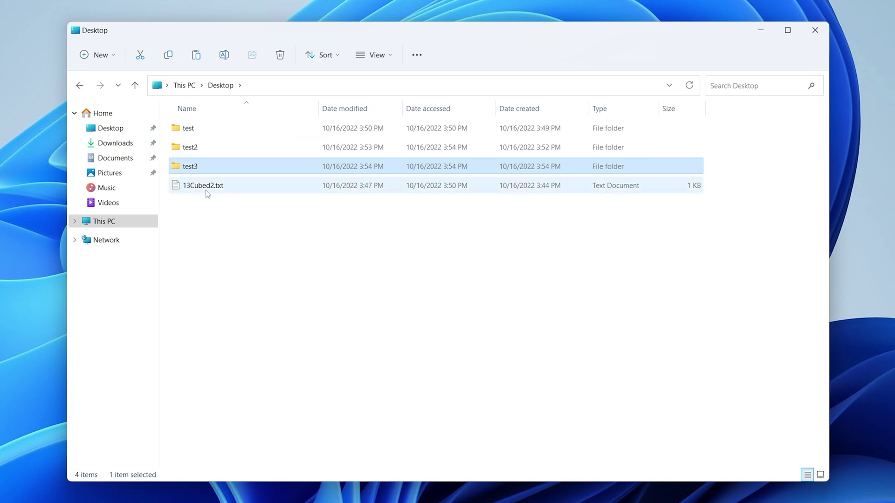
click(203, 191)
drag(204, 191, 203, 170)
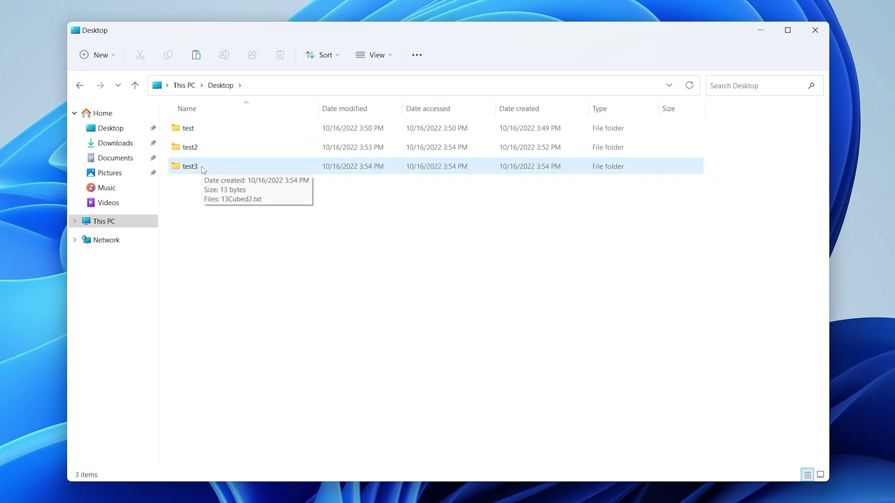
double_click(204, 168)
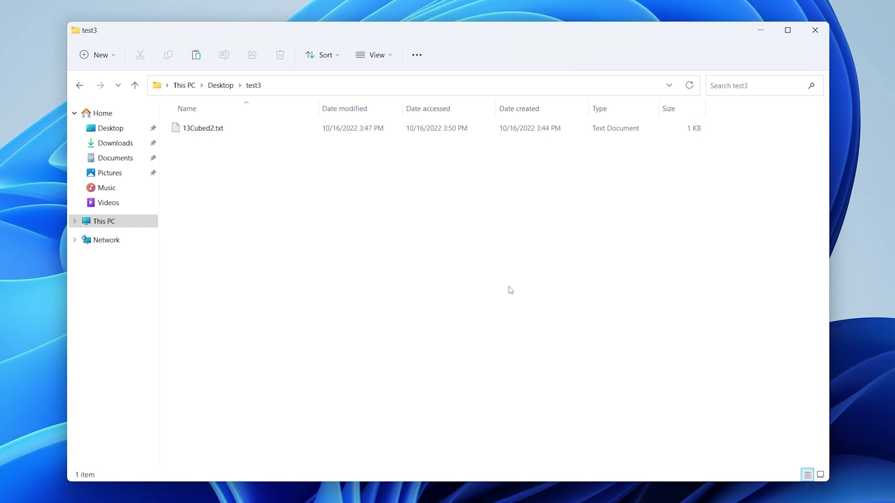
key(alt+Left)
click(491, 275)
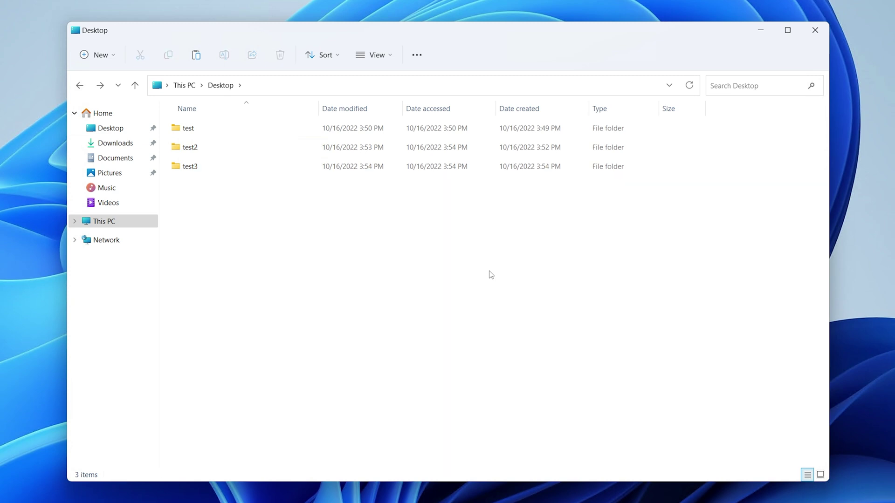